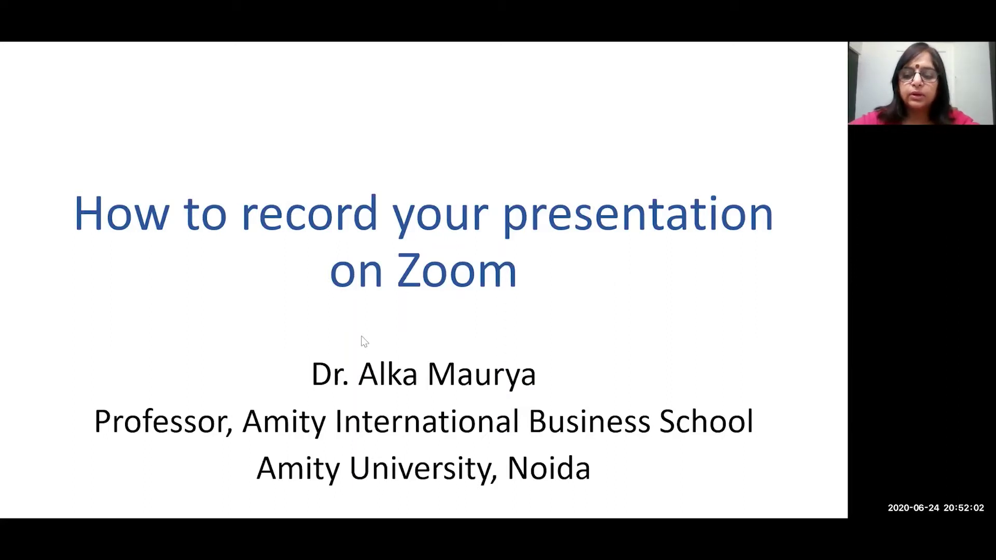
- Advance the slideshow past the title slide to the Zoom Meetings page with the personal meeting ID
key(alt+Tab)
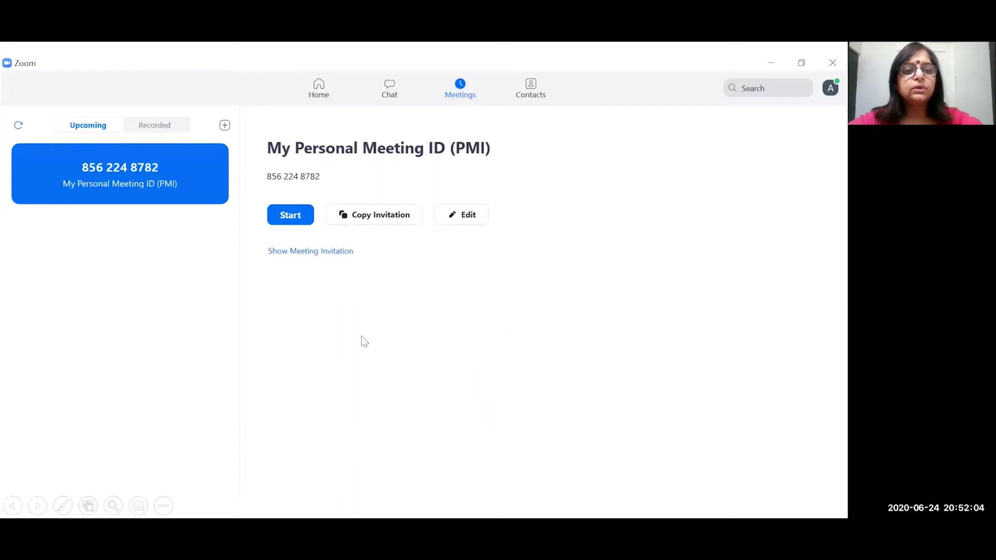